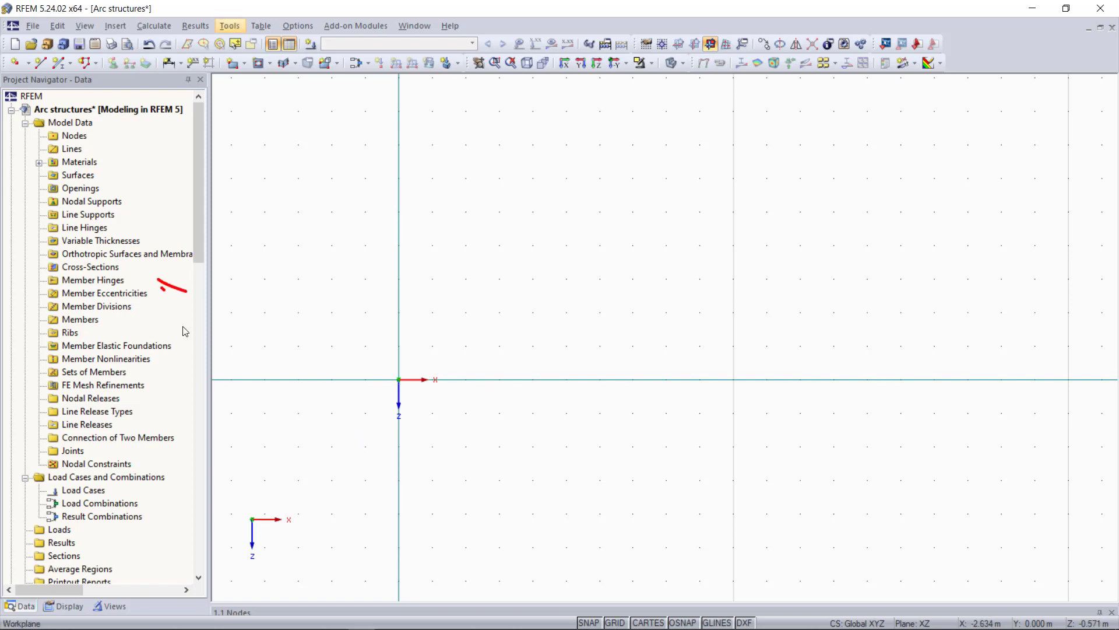
Step: Create a new cross-section using the rolled IPE 200 I-section in Steel S 235
right_click(97, 266)
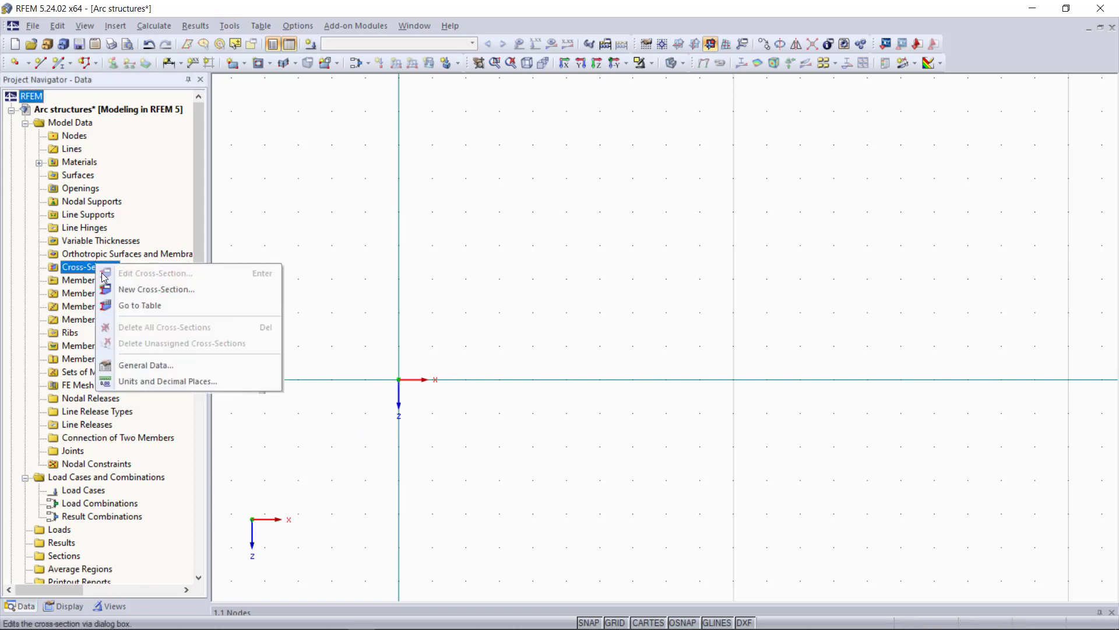
left_click(135, 289)
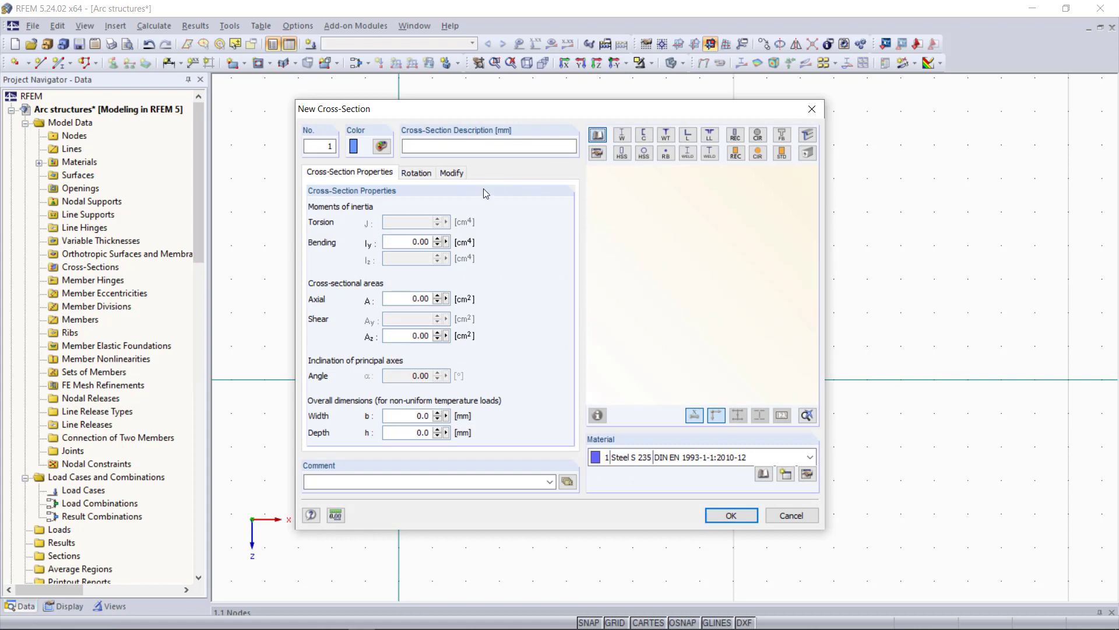
left_click(316, 176)
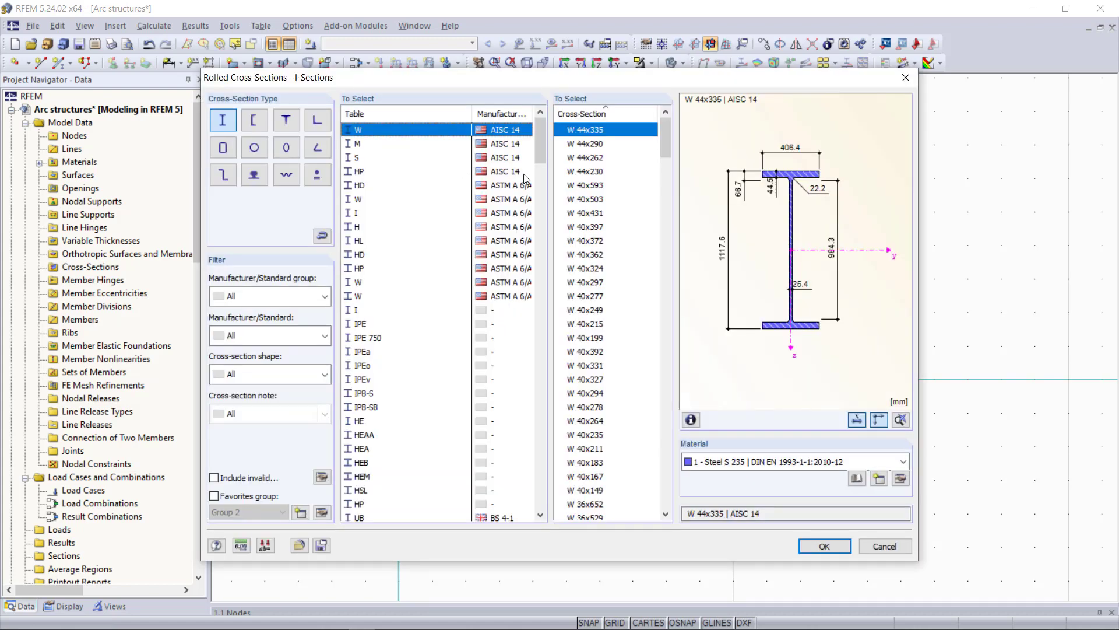
left_click(372, 324)
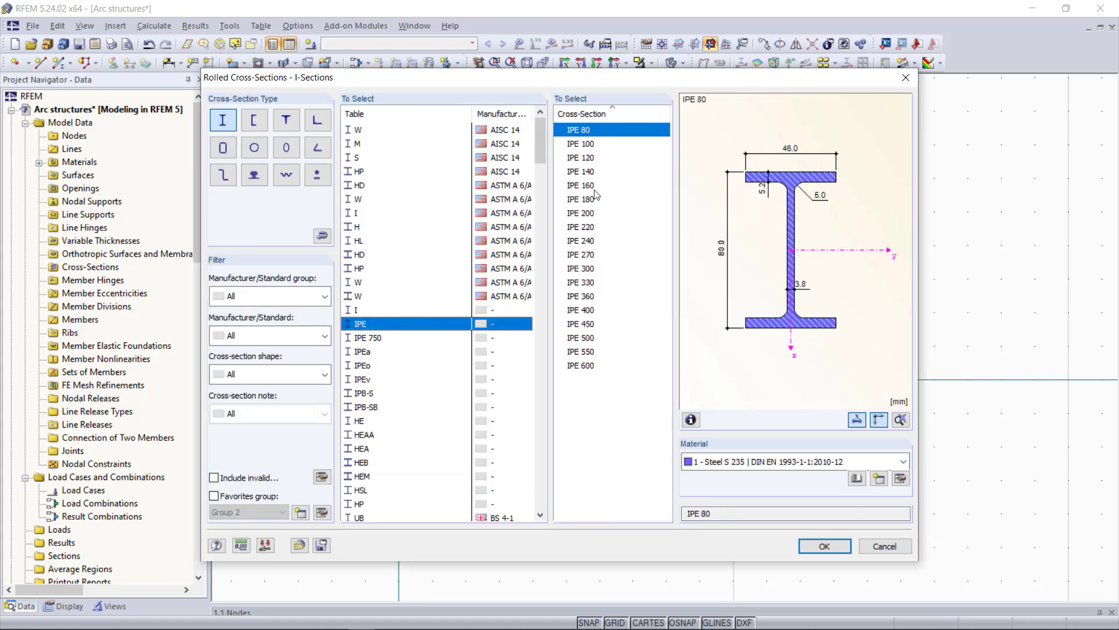
left_click(593, 212)
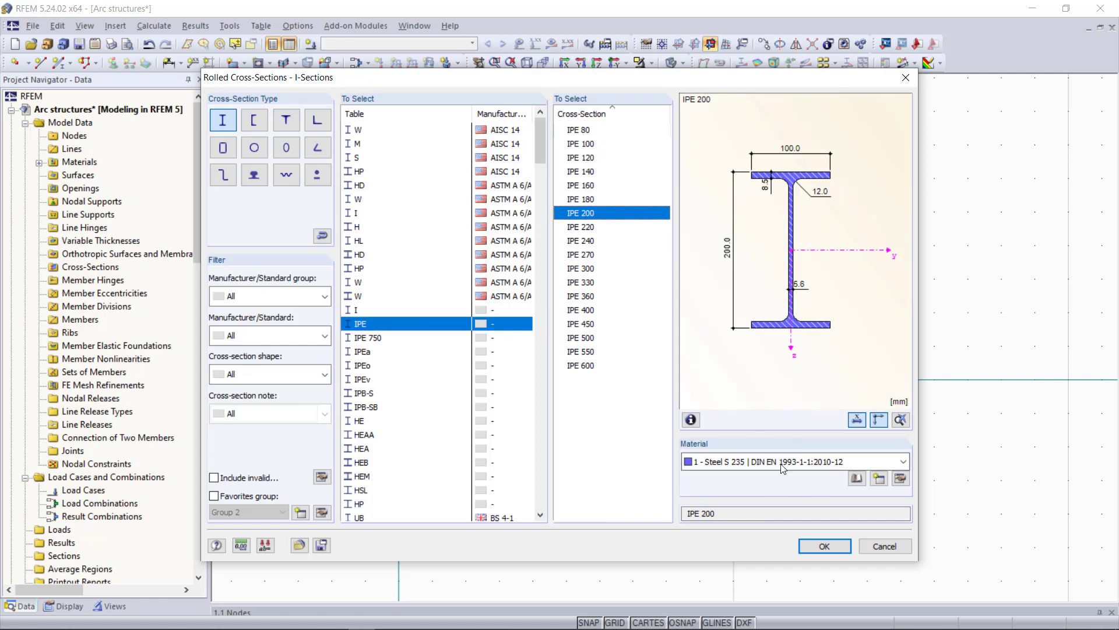
left_click(828, 546)
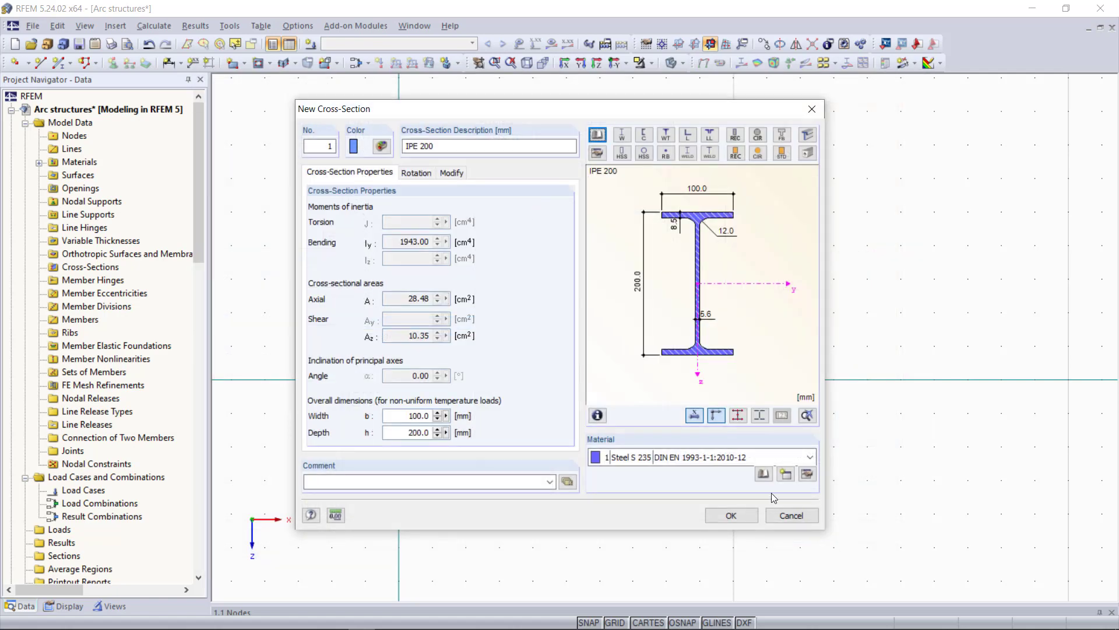
left_click(731, 515)
Step: Start generating a parabolic arc with new nodes A at the origin, B at X 6 m and C at X 3 m, Z -3 m
left_click(229, 26)
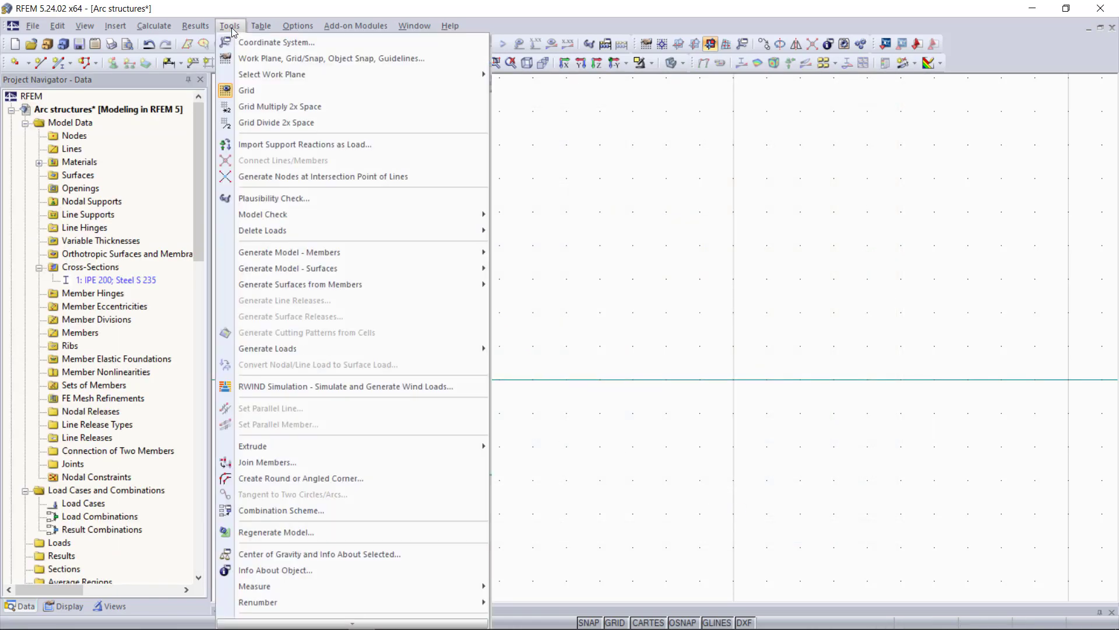
mouse_move(432, 257)
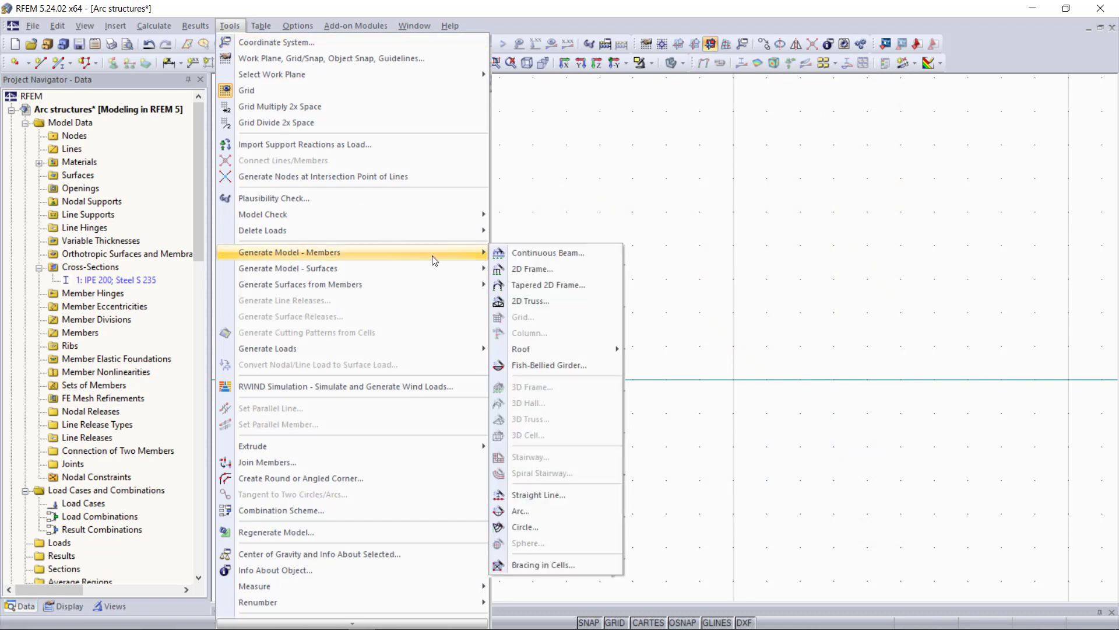
left_click(582, 511)
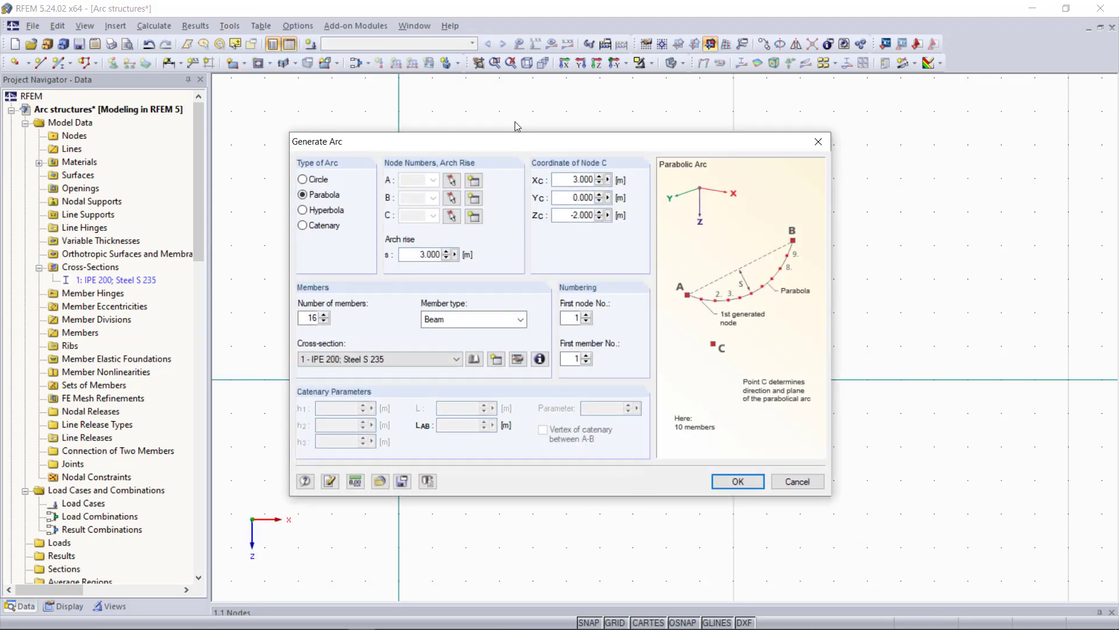
left_click_drag(519, 142, 601, 122)
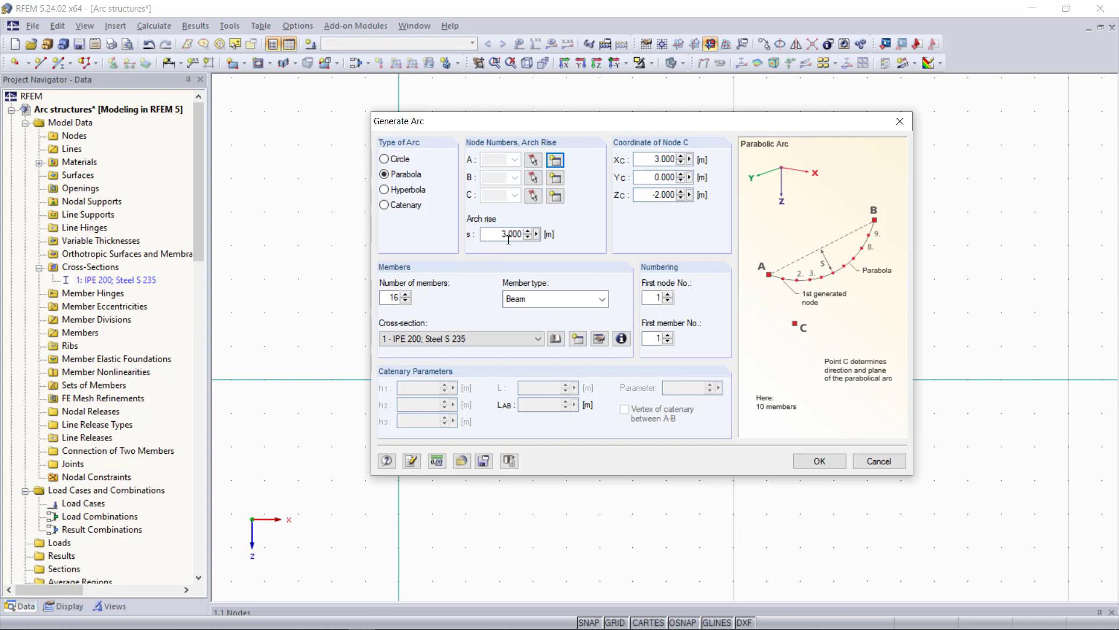
left_click(554, 163)
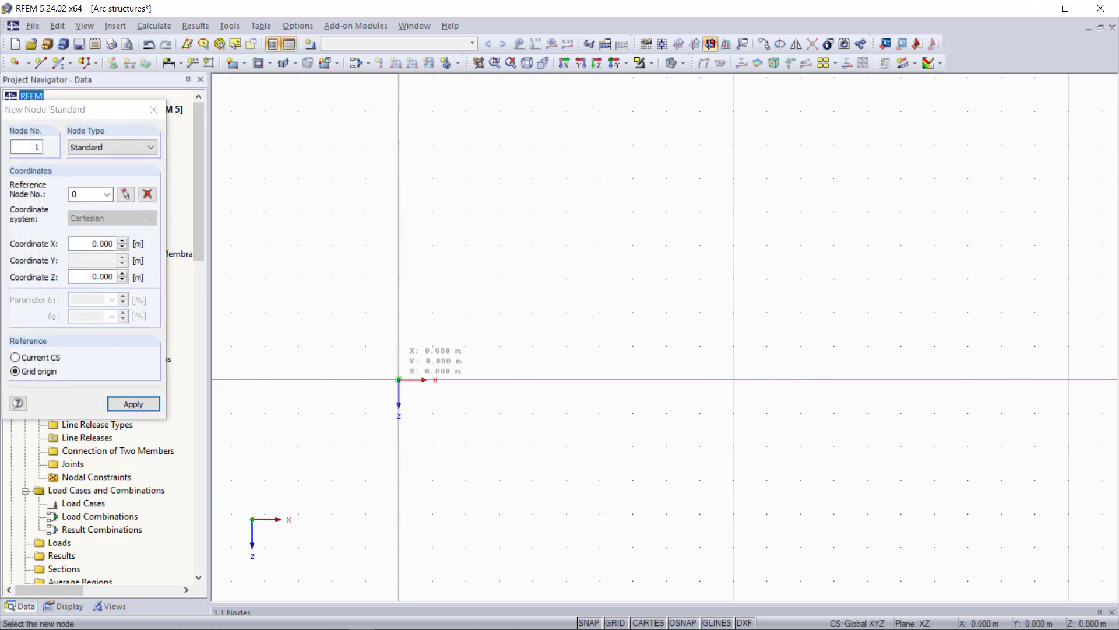
left_click(399, 379)
left_click(555, 178)
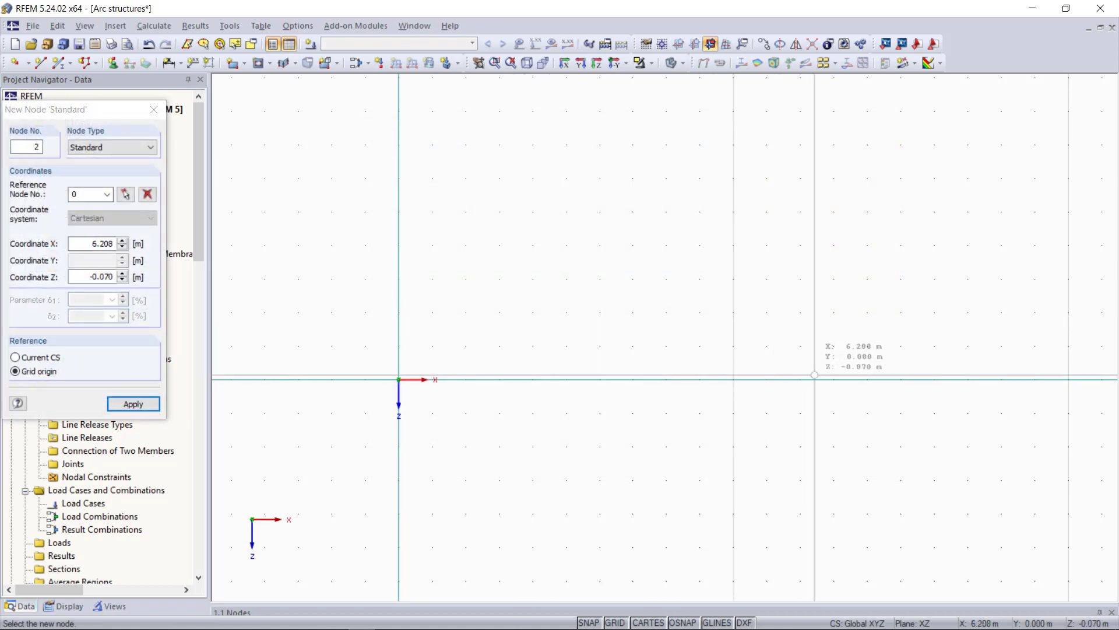
left_click(801, 380)
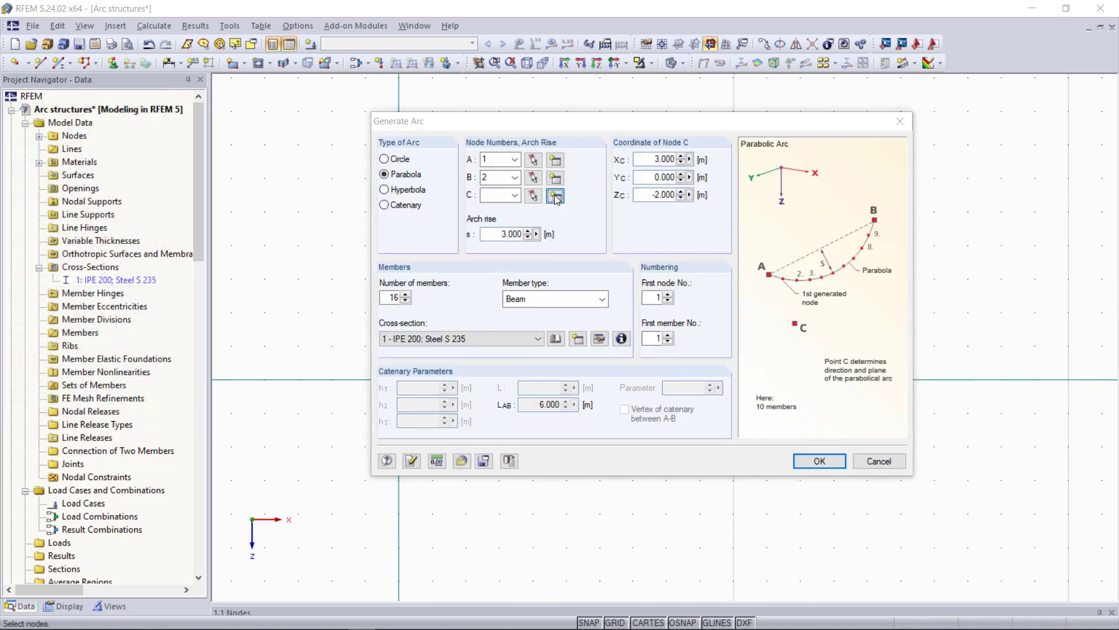
left_click(555, 196)
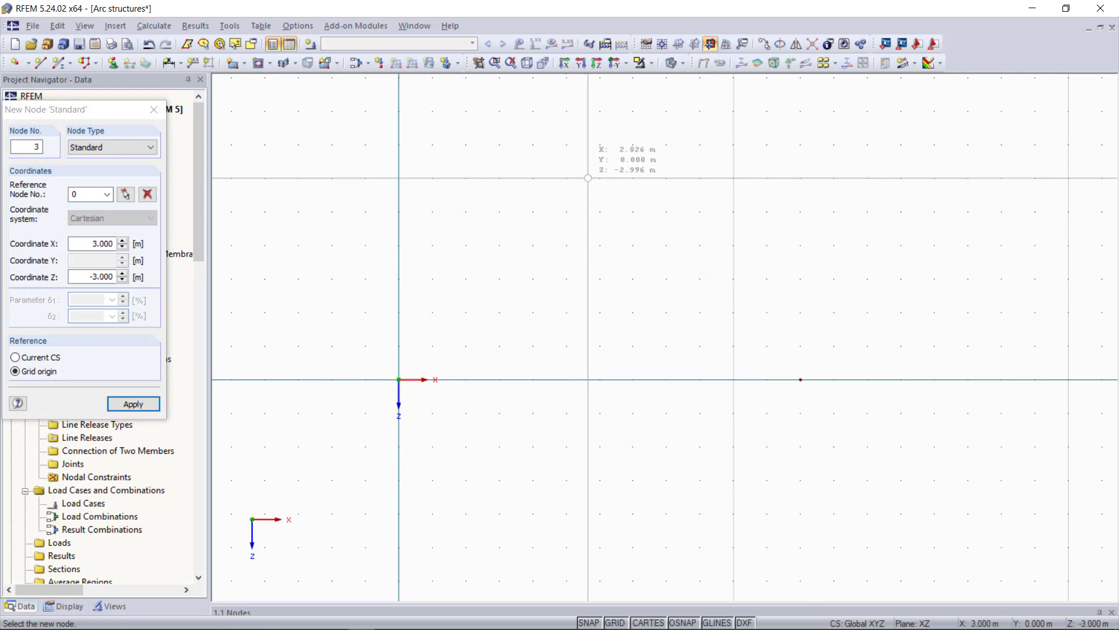
left_click(599, 177)
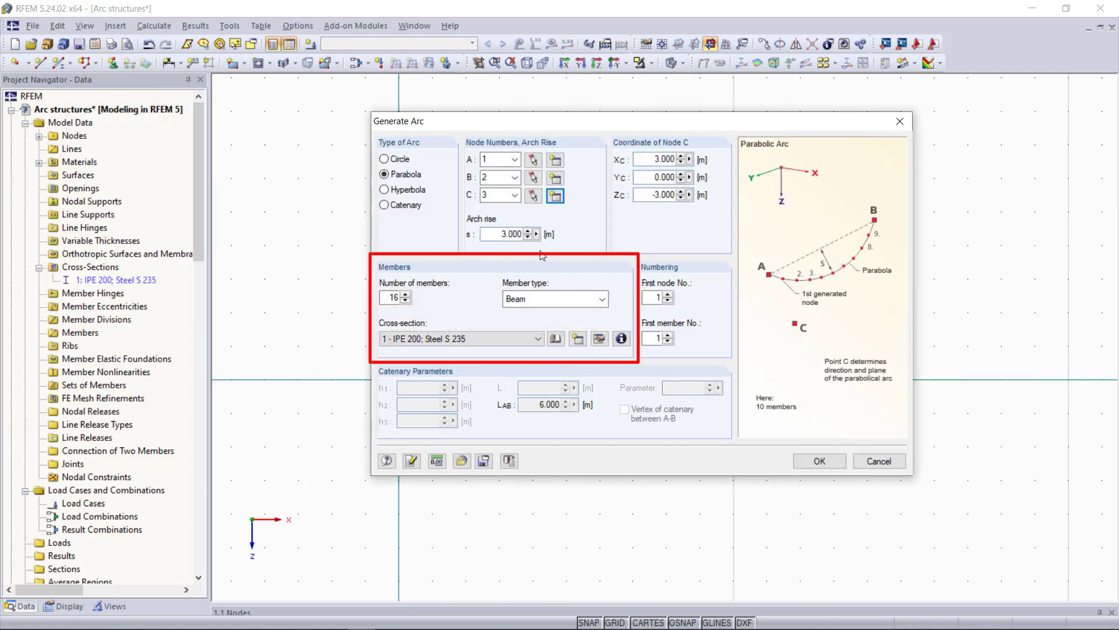
Step: Generate the parabolic arc with 16 beam members and the IPE 200 Steel S 235 cross-section, accepting the node overwrite
left_click_drag(394, 298, 471, 296)
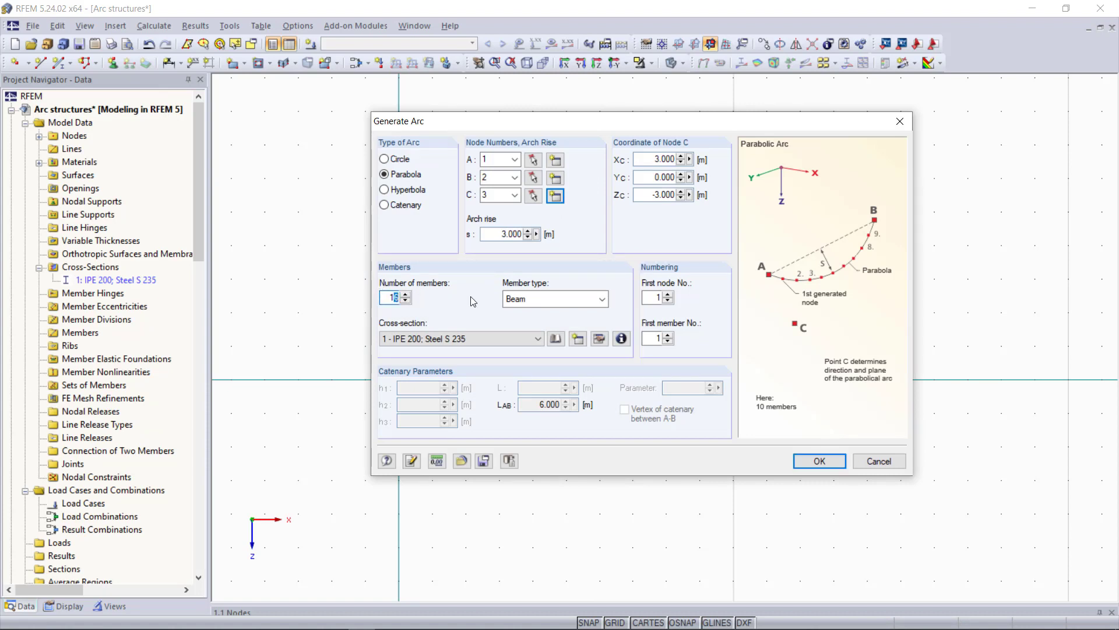
double_click(394, 294)
left_click(512, 299)
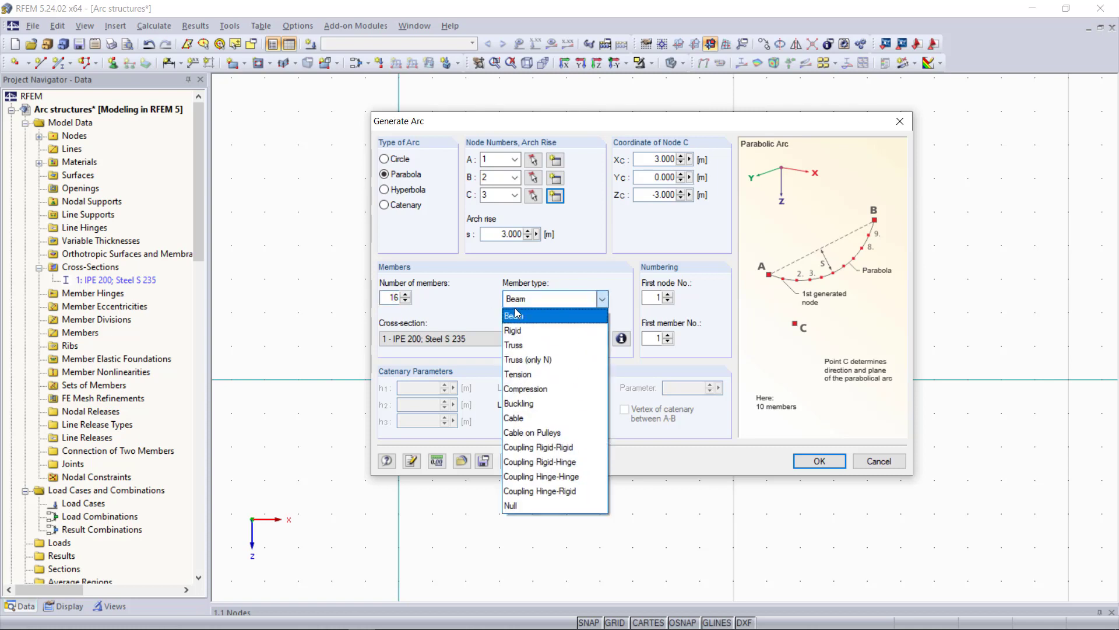
left_click(516, 314)
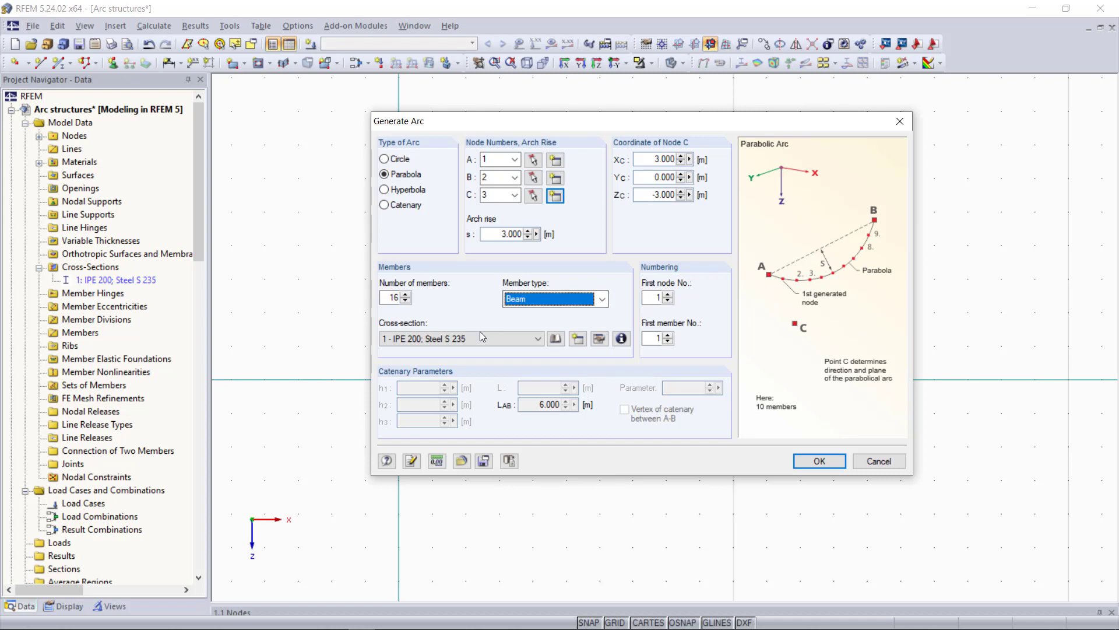
left_click(412, 346)
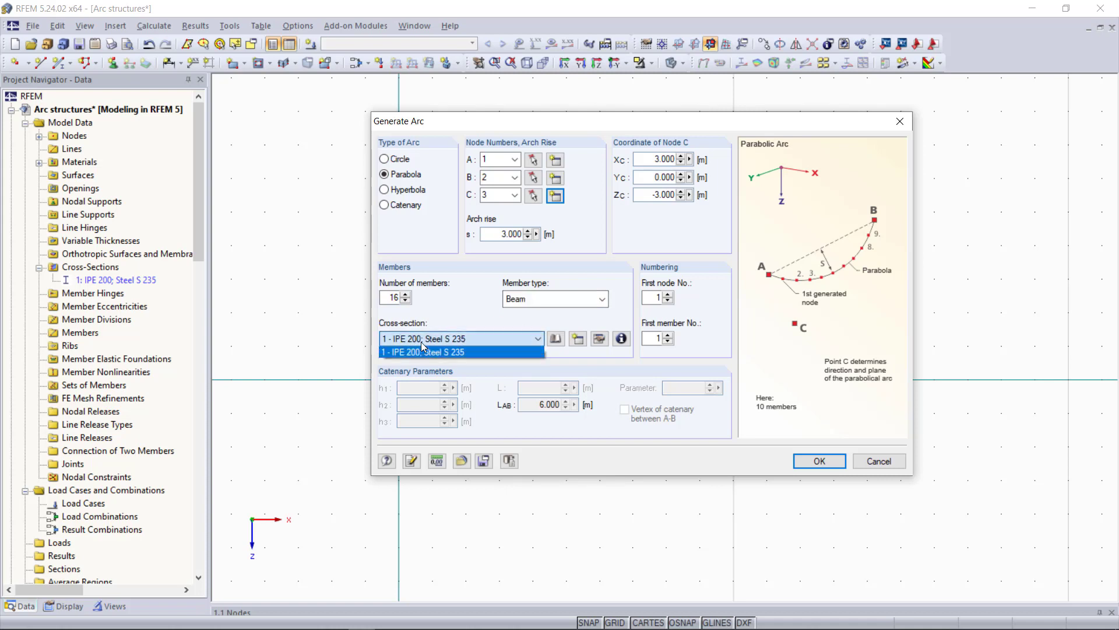
left_click(428, 353)
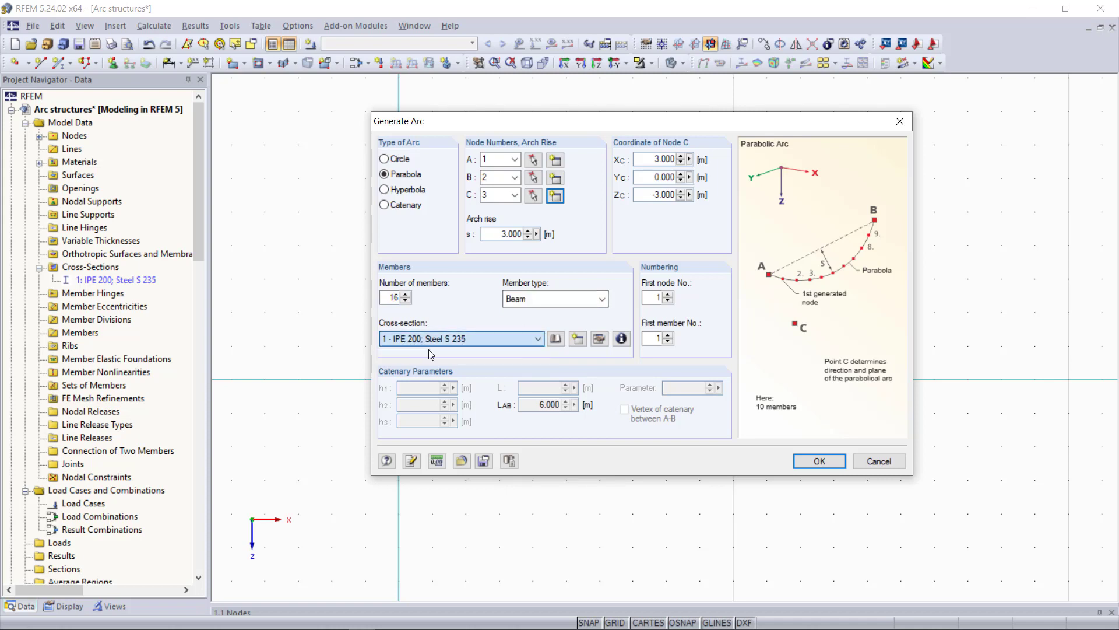
left_click(820, 461)
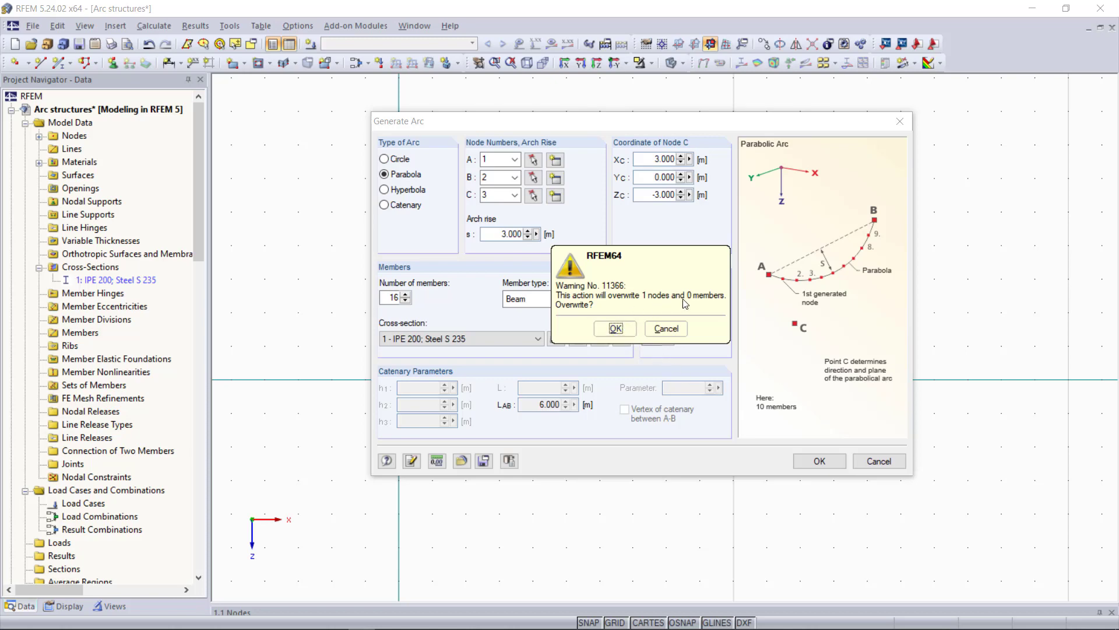
left_click(616, 328)
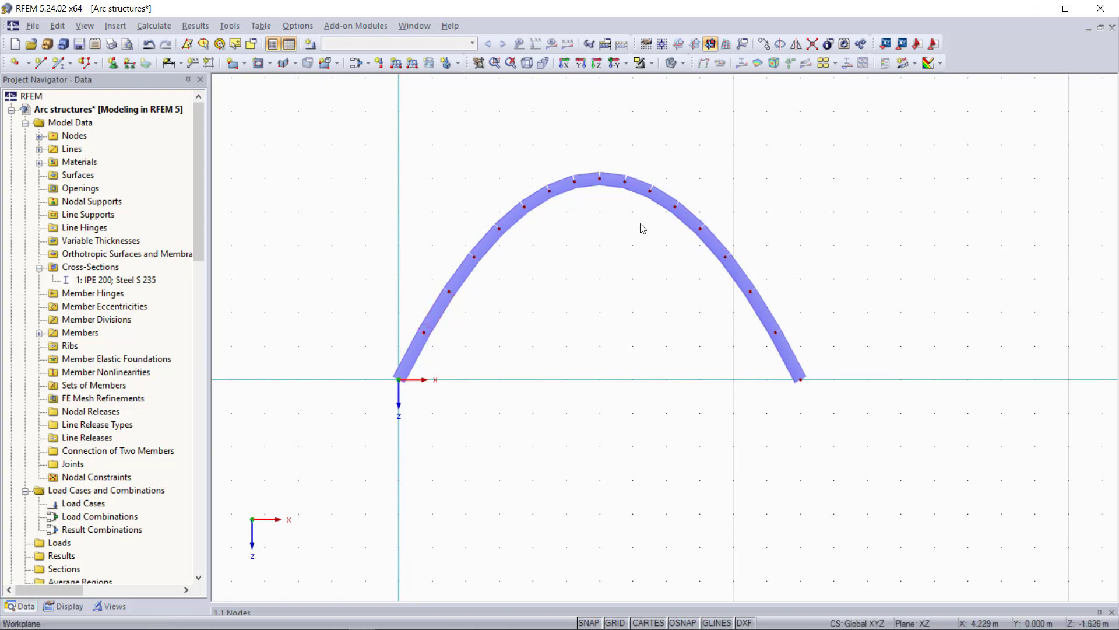
Step: Place hinged nodal supports at both base nodes of the arch
left_click(113, 62)
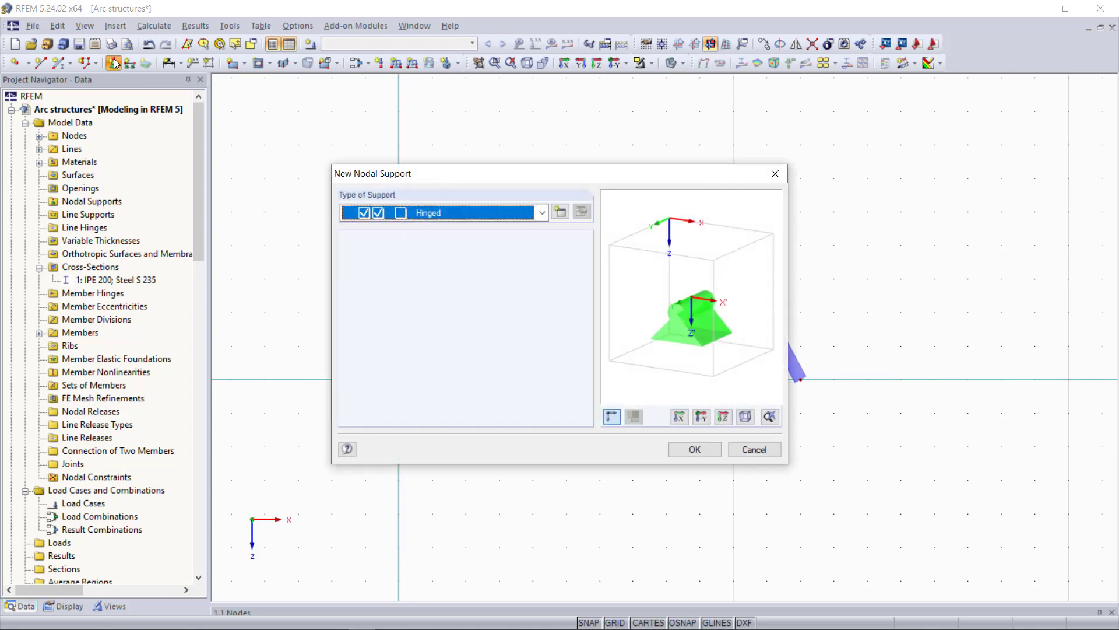
left_click(694, 449)
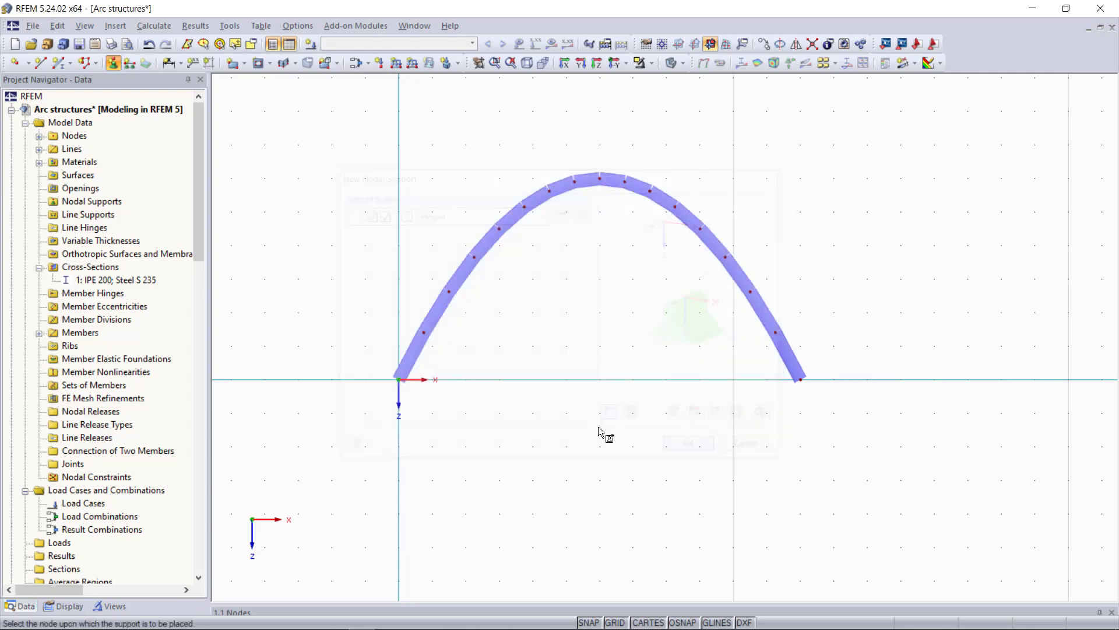
left_click(400, 380)
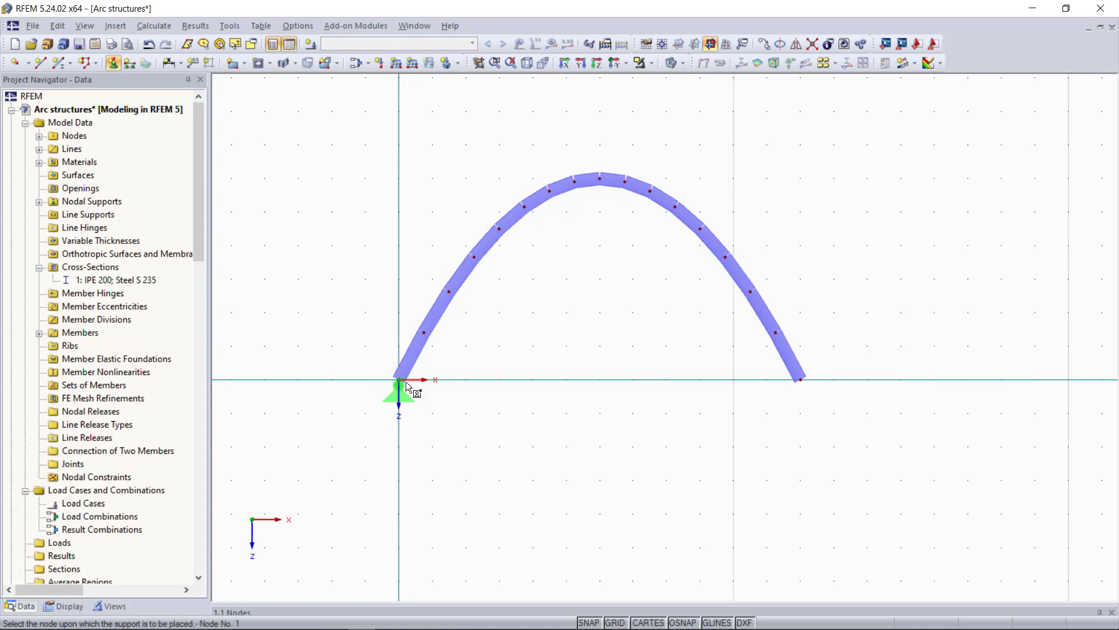
left_click(801, 381)
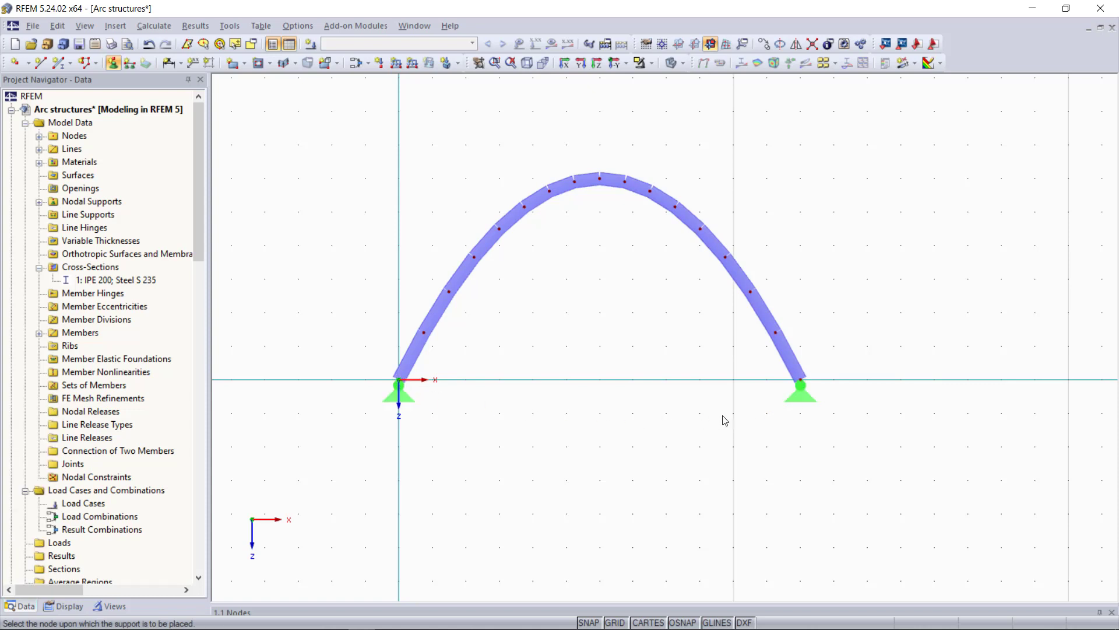
key("Escape")
Step: Change the nodal support at node 2, the arch's far base, to a roller support free to slide horizontally
double_click(793, 398)
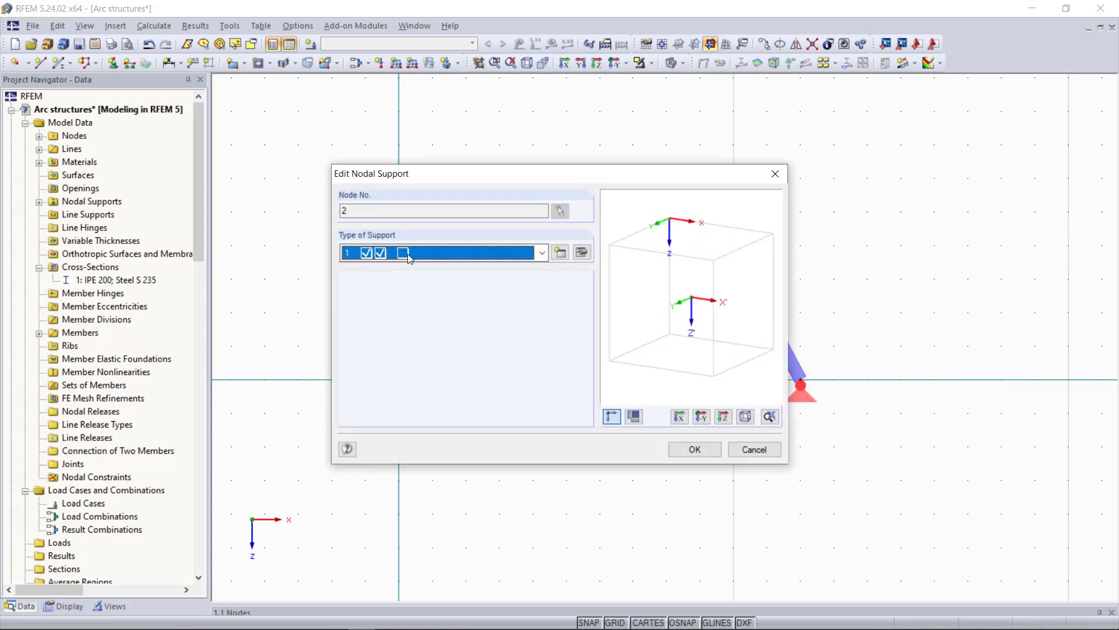
left_click(408, 254)
left_click(418, 298)
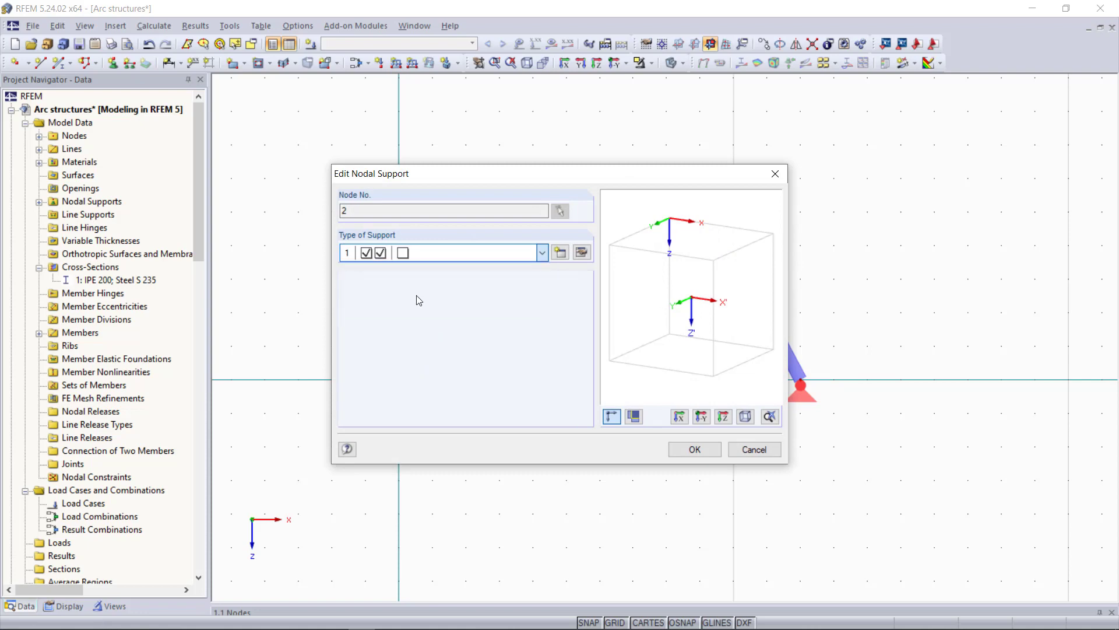
left_click(710, 450)
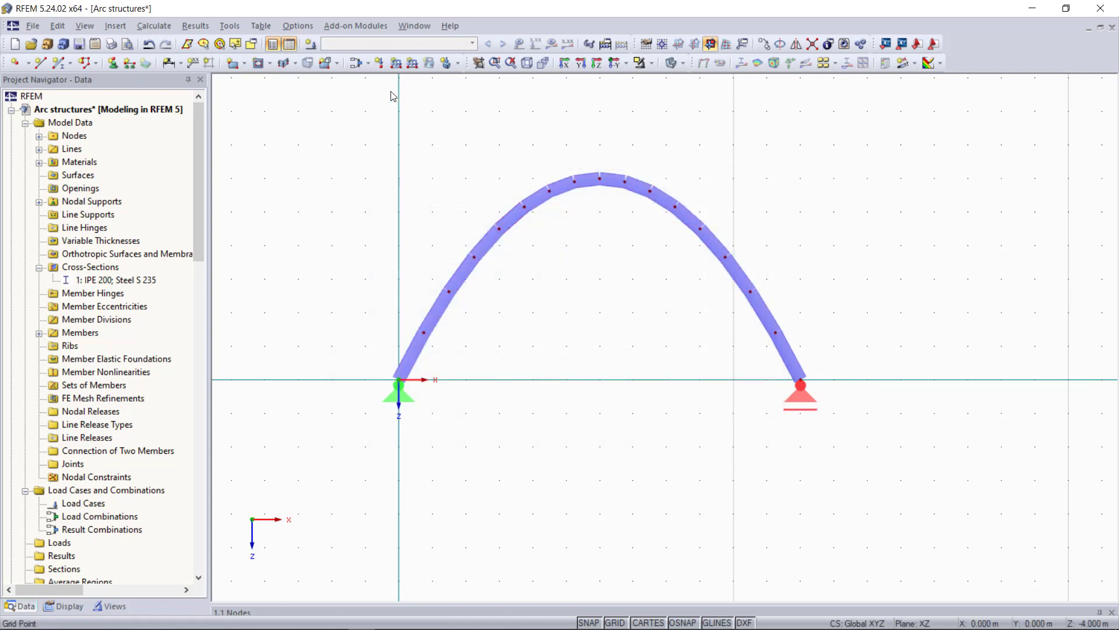
Step: Create load case LC1 with dead action and active self-weight, and apply a 100 kN downward nodal load at the arch's crown
left_click(380, 63)
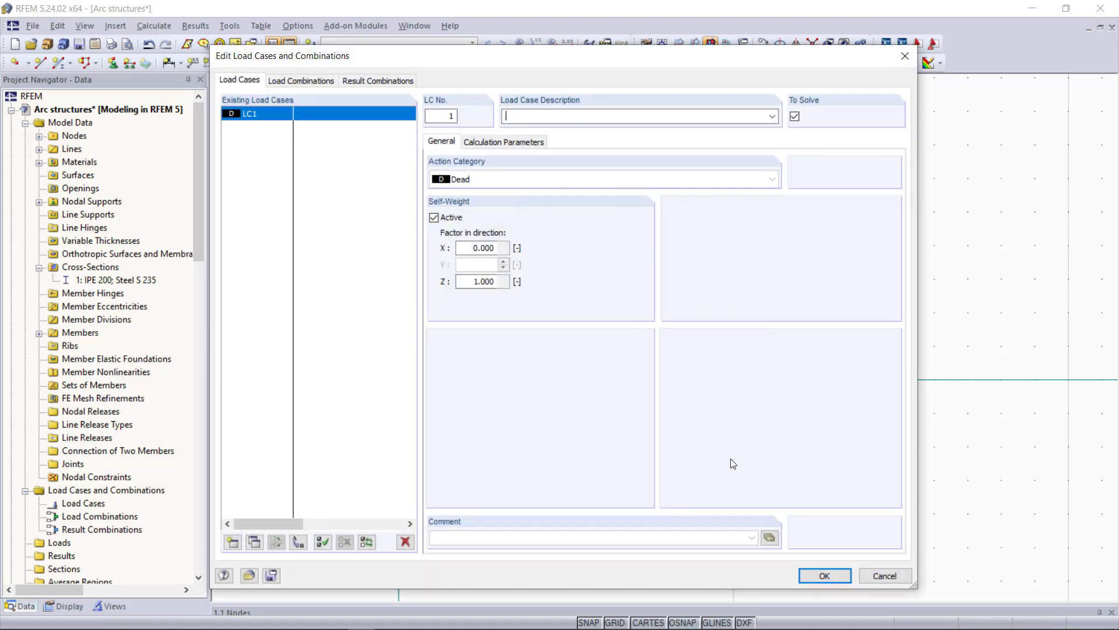
left_click(822, 575)
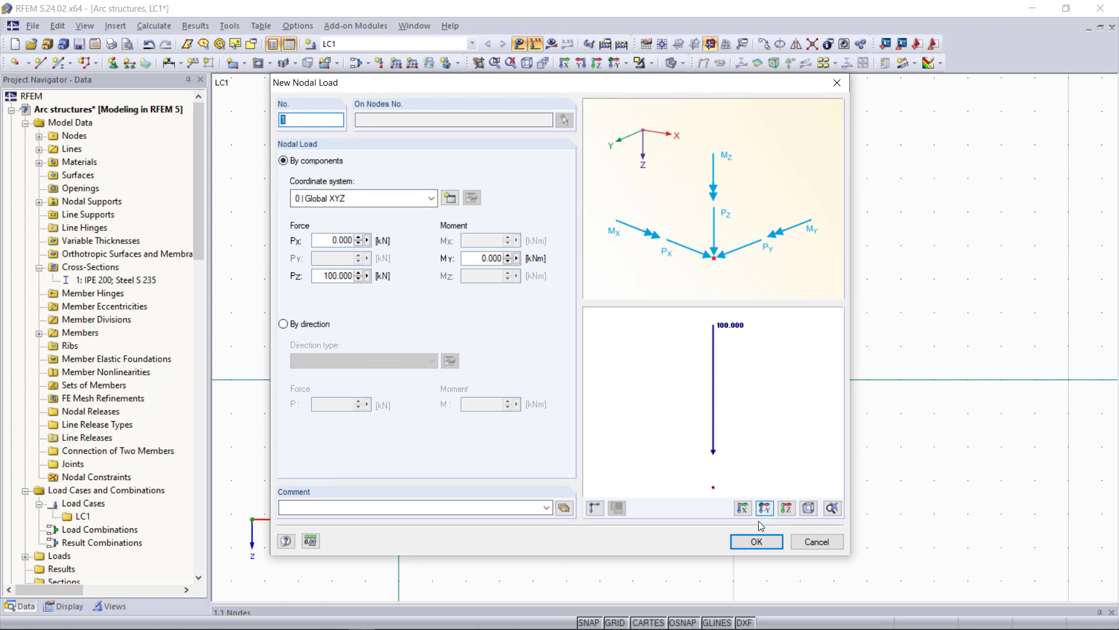
left_click(757, 541)
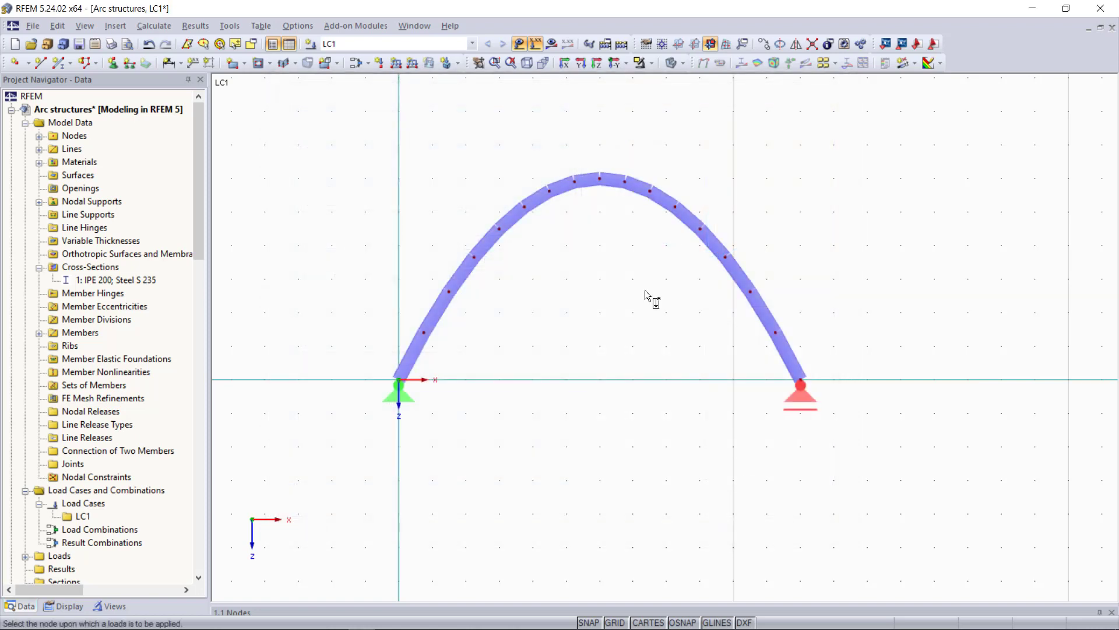
left_click(600, 180)
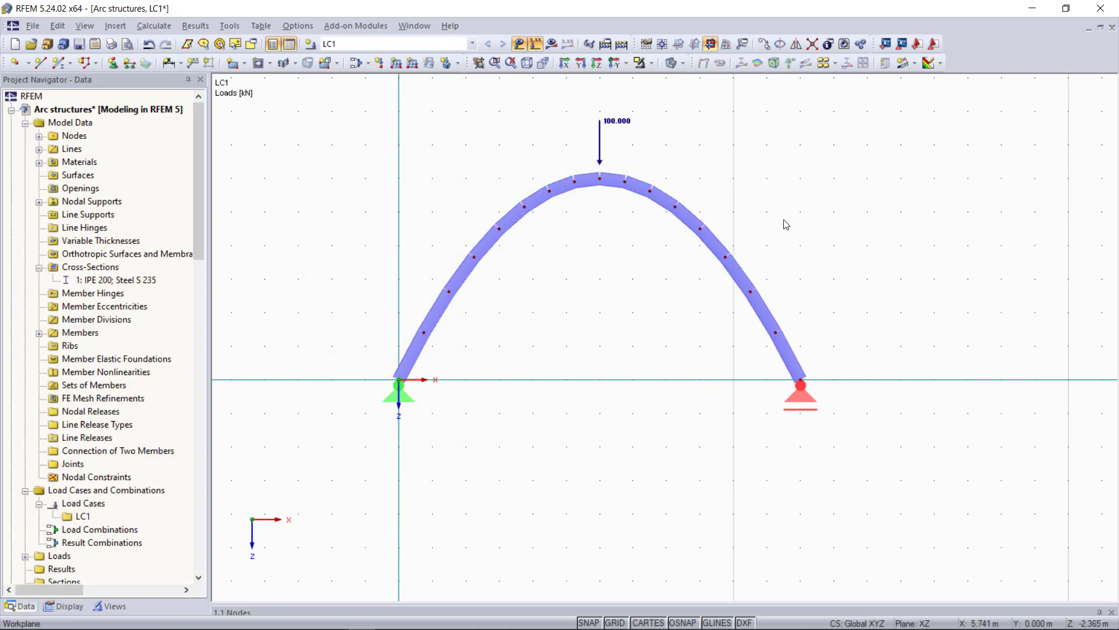
Step: Calculate load case LC1 to show its results on the arch
key("F8")
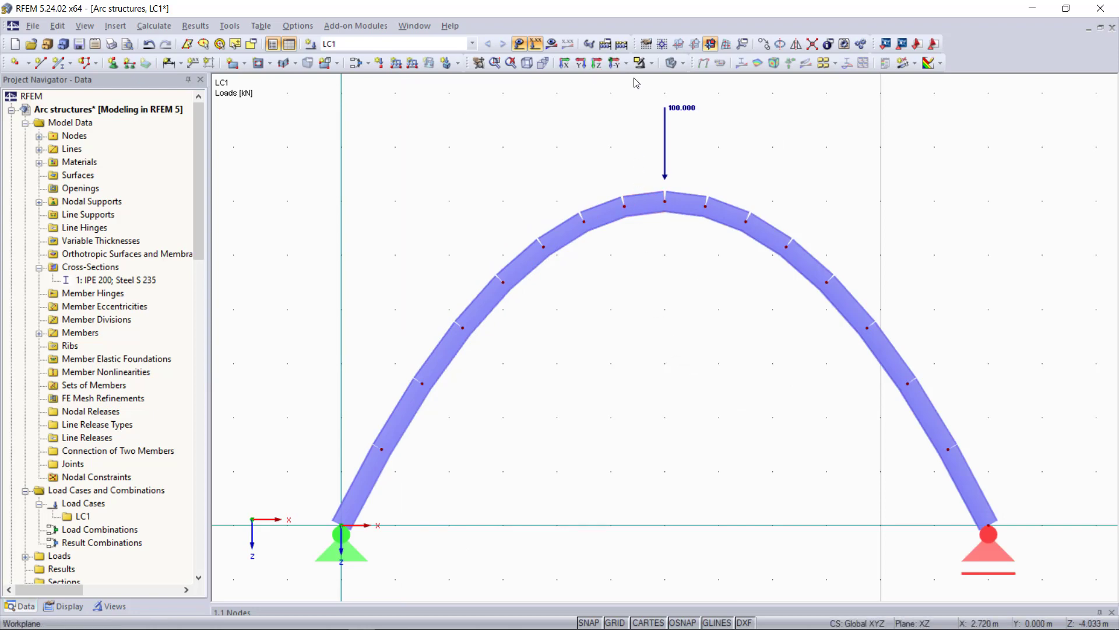
left_click(624, 47)
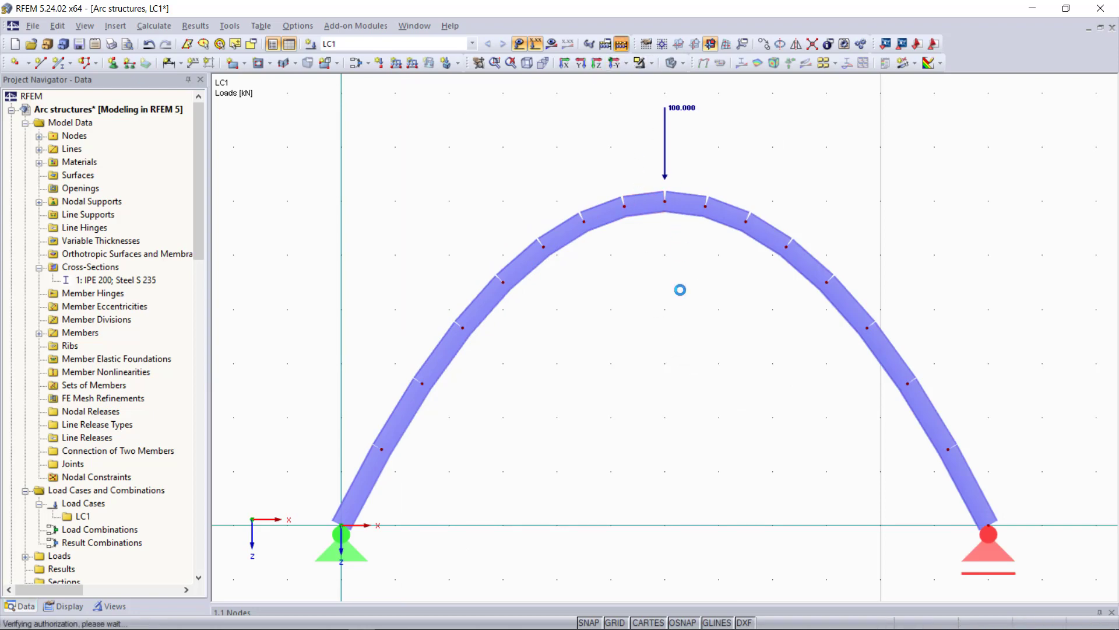